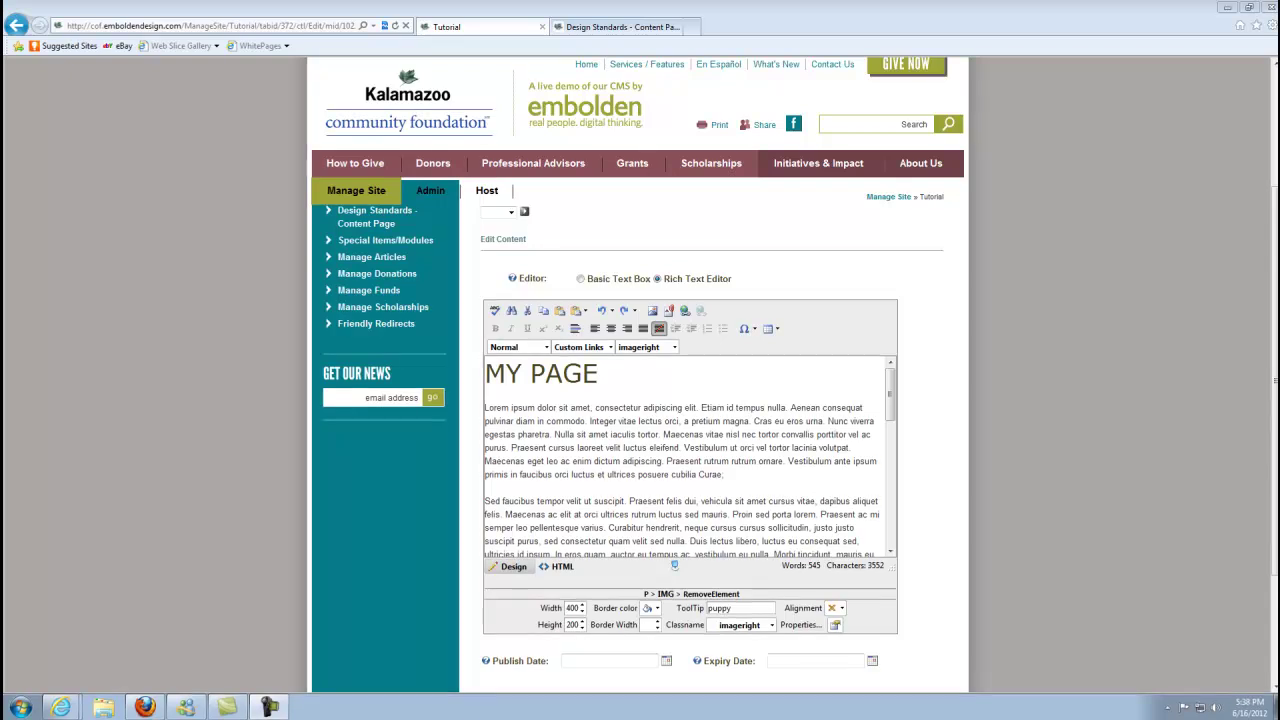
Place the insertion point before My Page's first paragraph, and review the layout examples on the Design Standards content page.
click(485, 407)
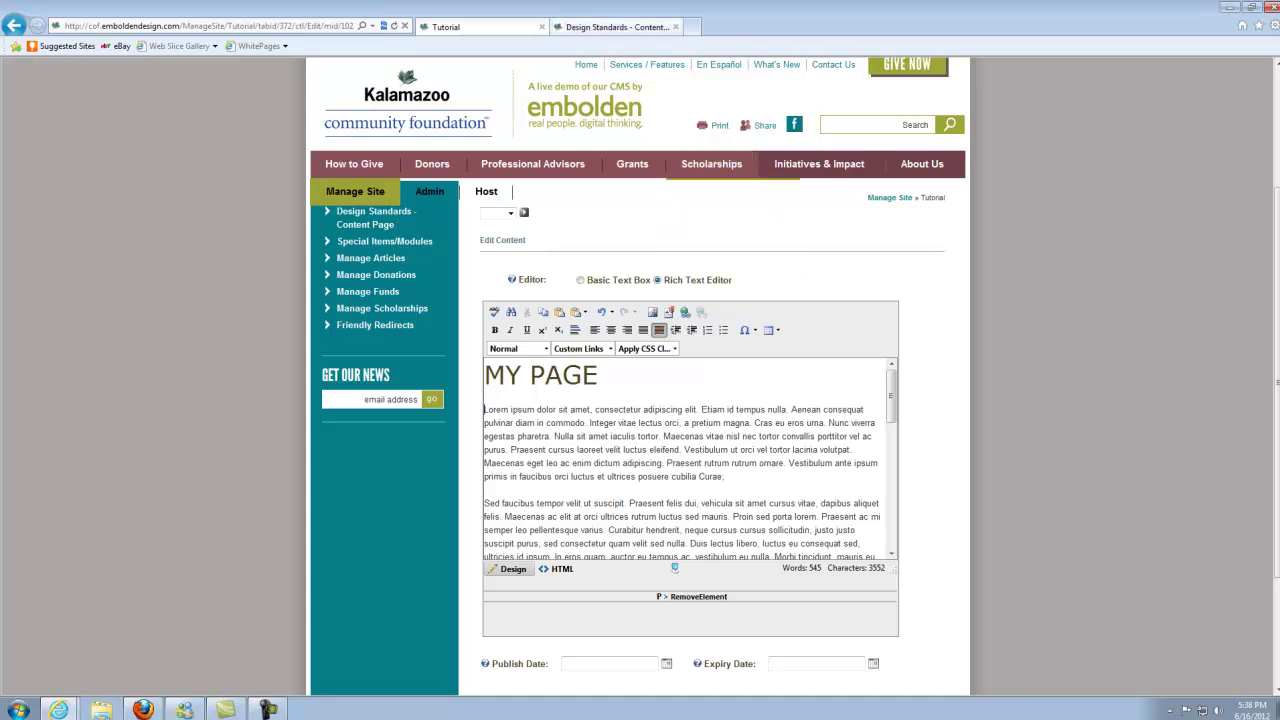
click(610, 27)
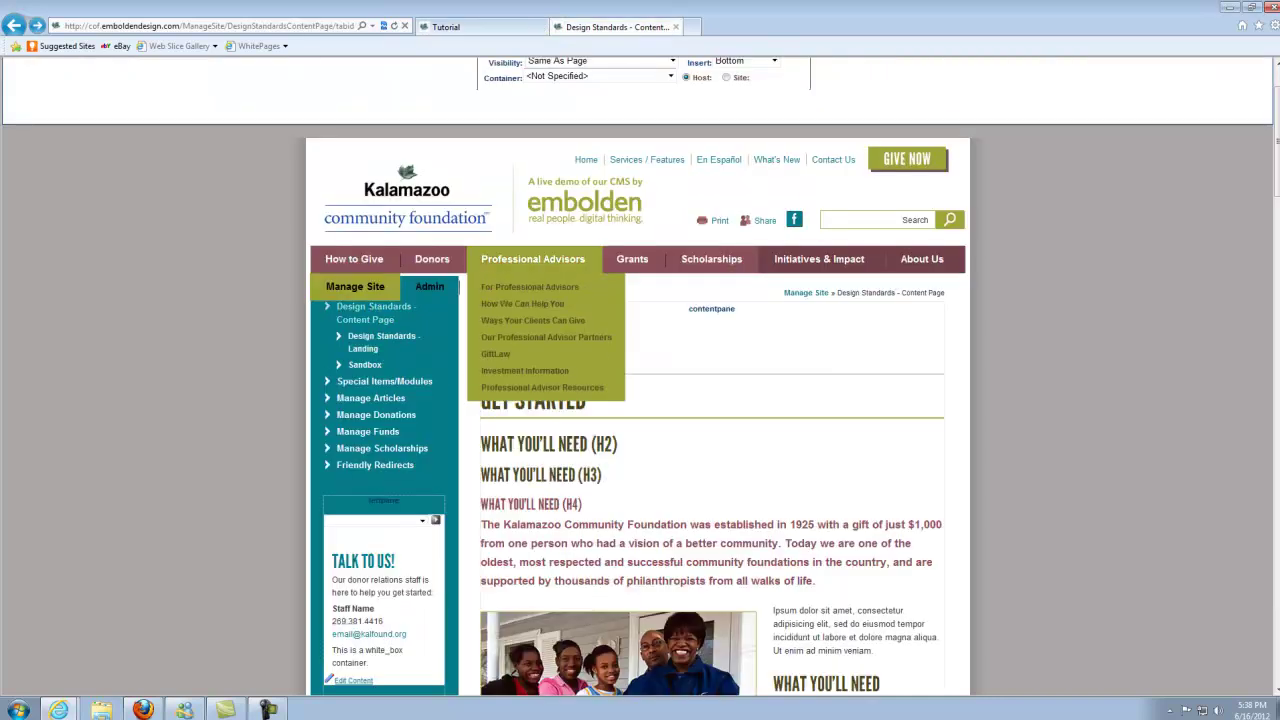
scroll(540, 330, down, 3)
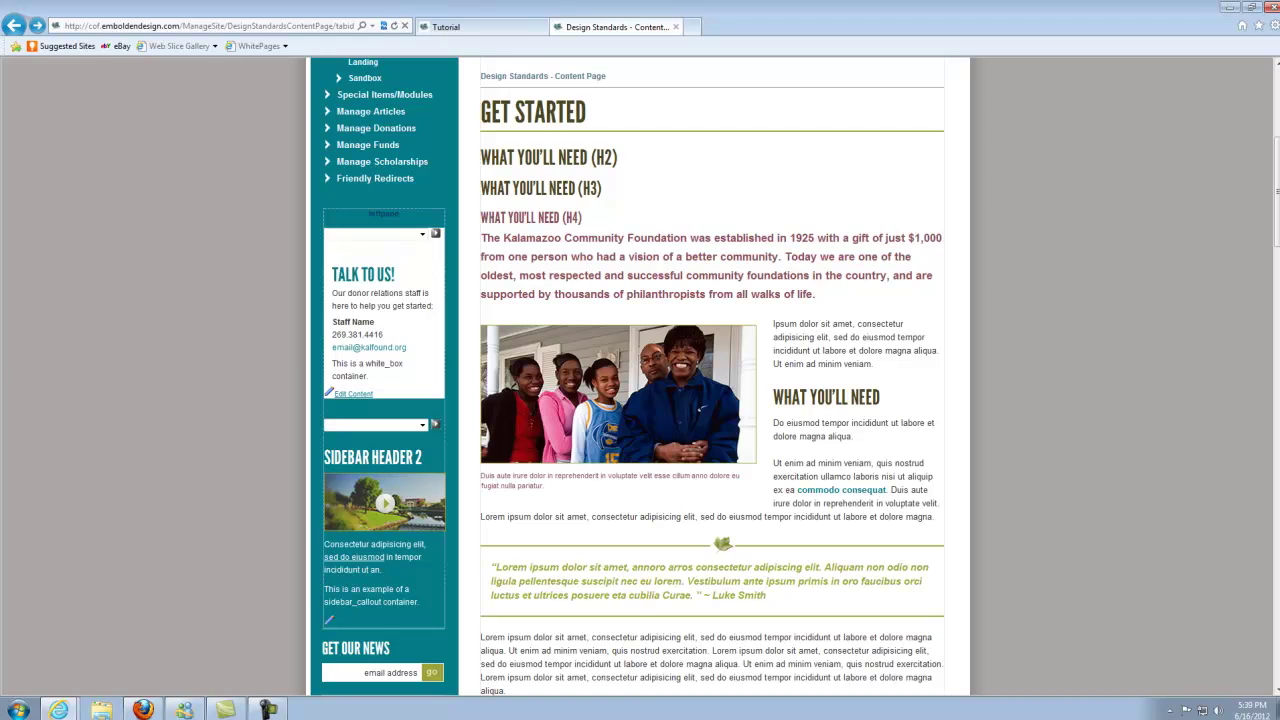
scroll(711, 400, up, 2)
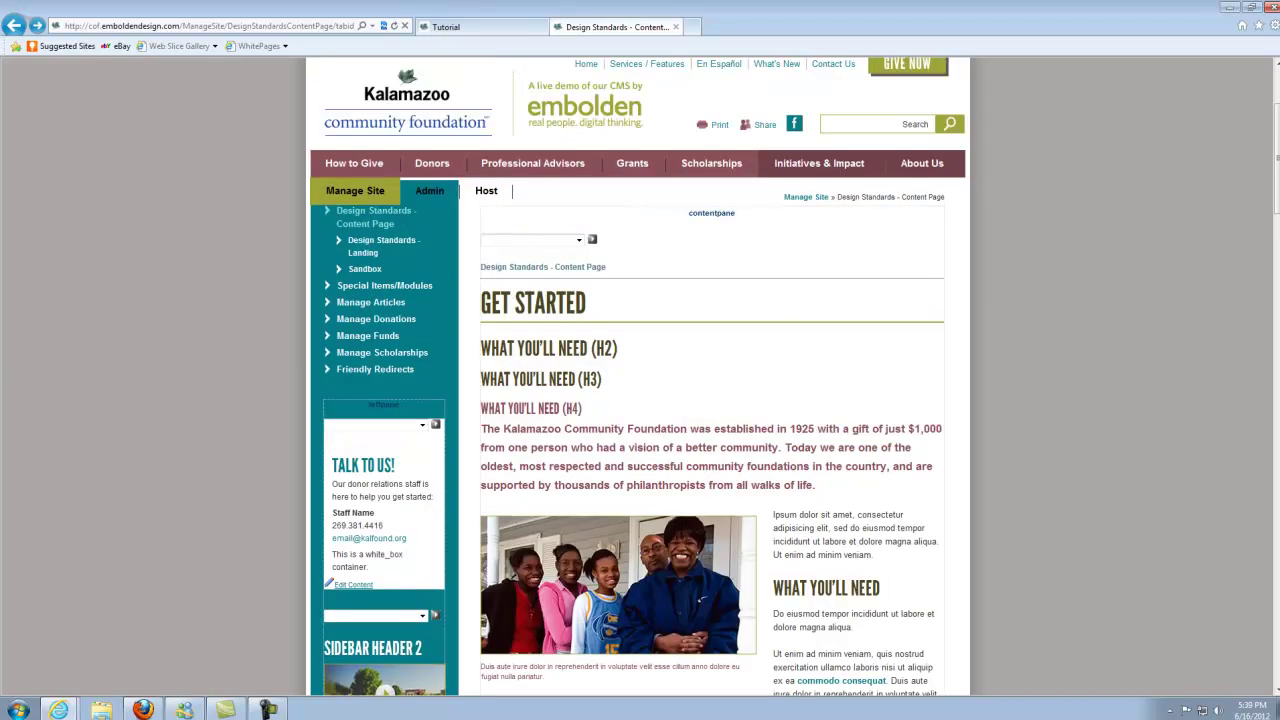
Open the Design Standards page's main content module for editing and bring up the family photo with its caption.
click(578, 240)
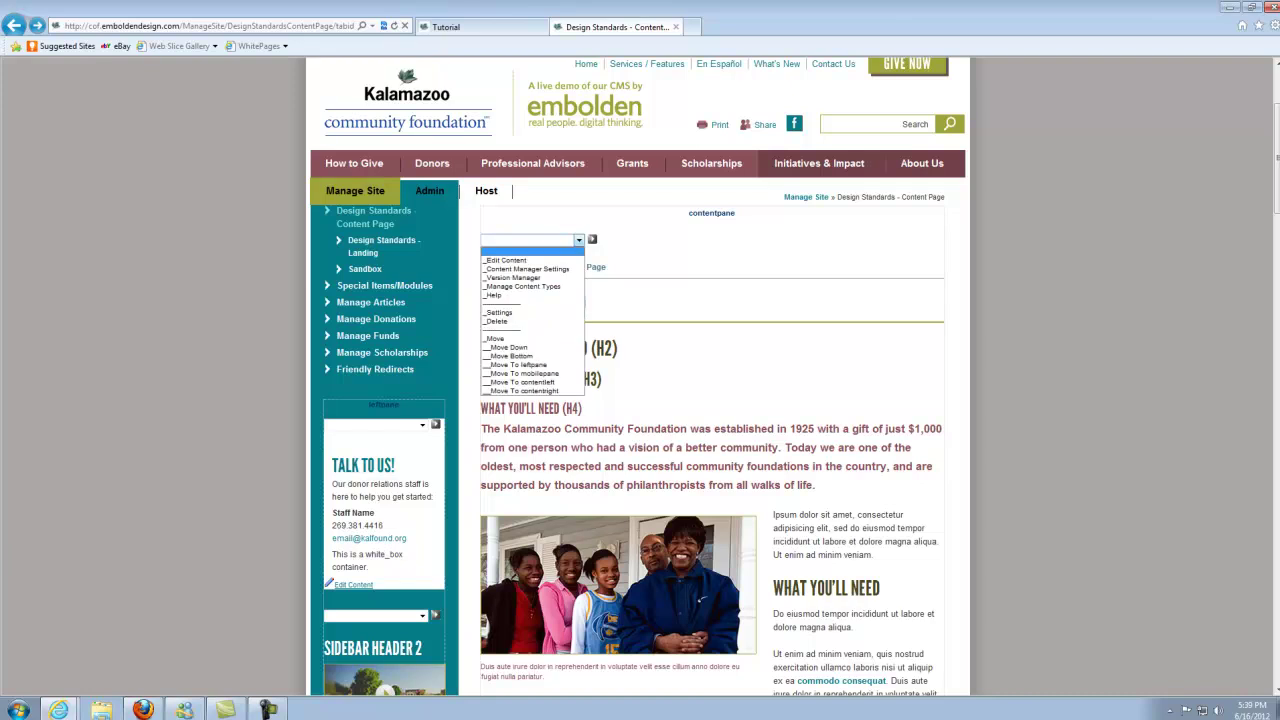
click(505, 260)
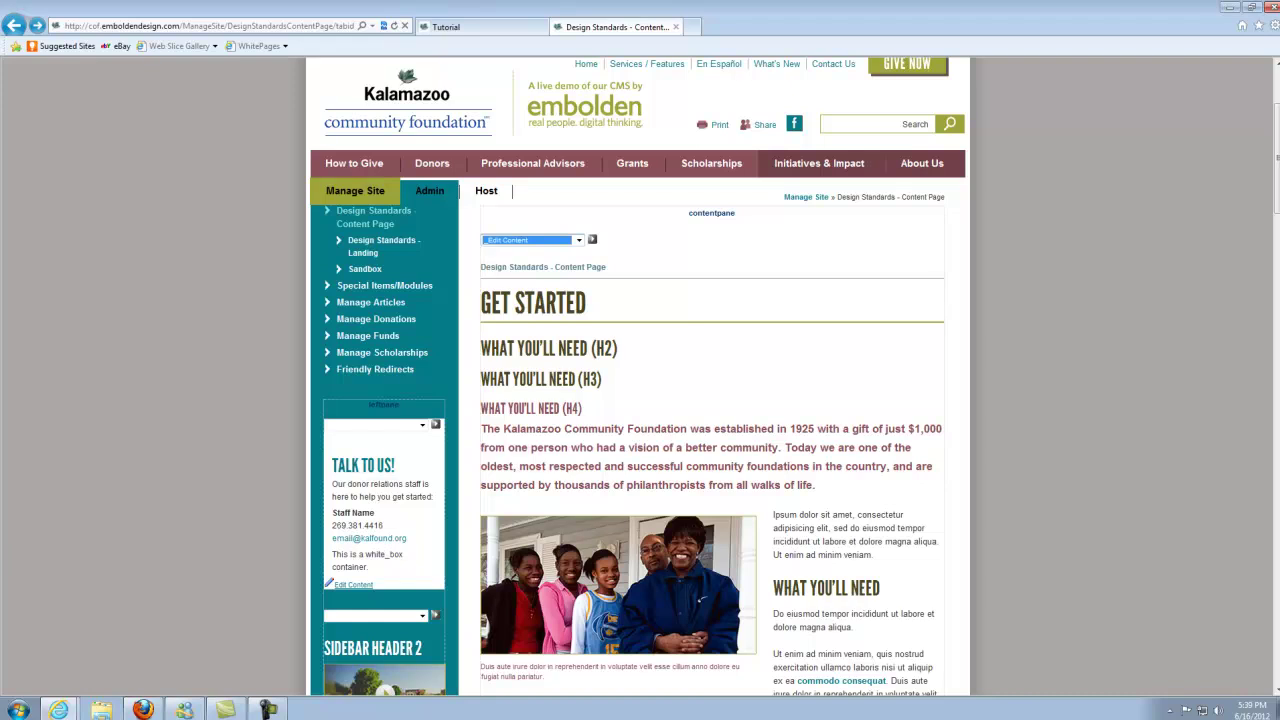
triple_click(551, 666)
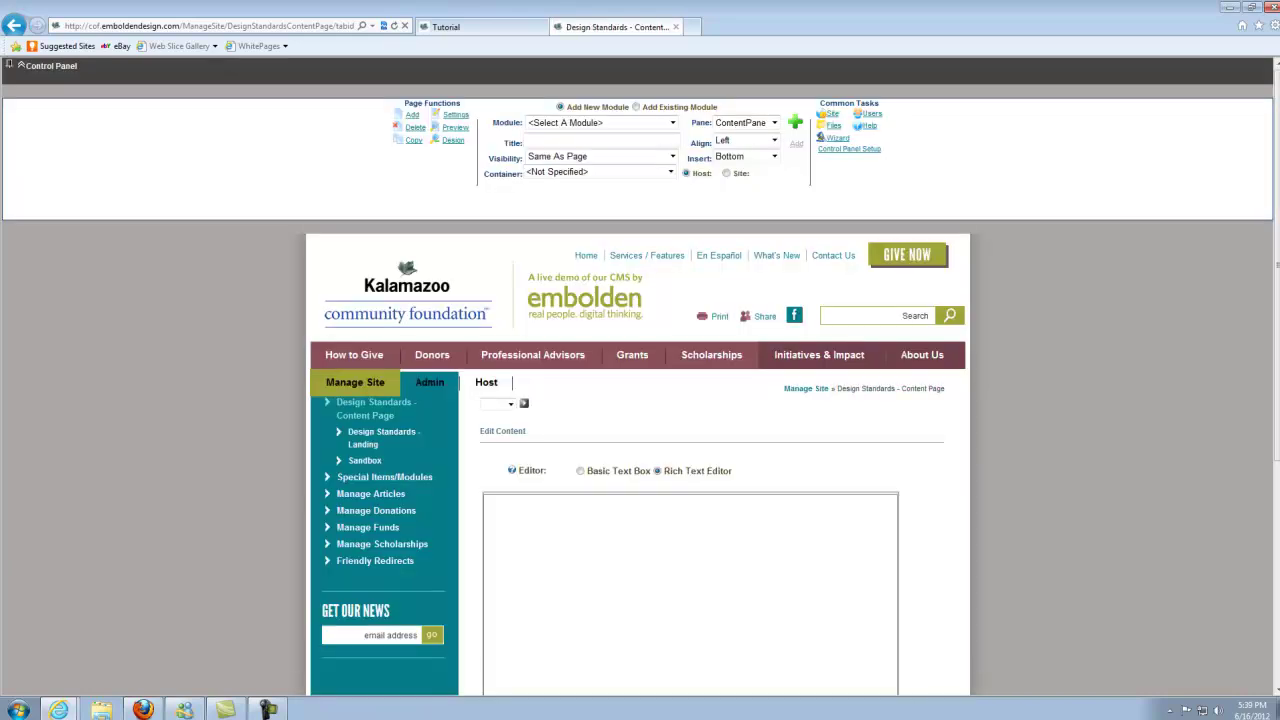
scroll(690, 622, down, 2)
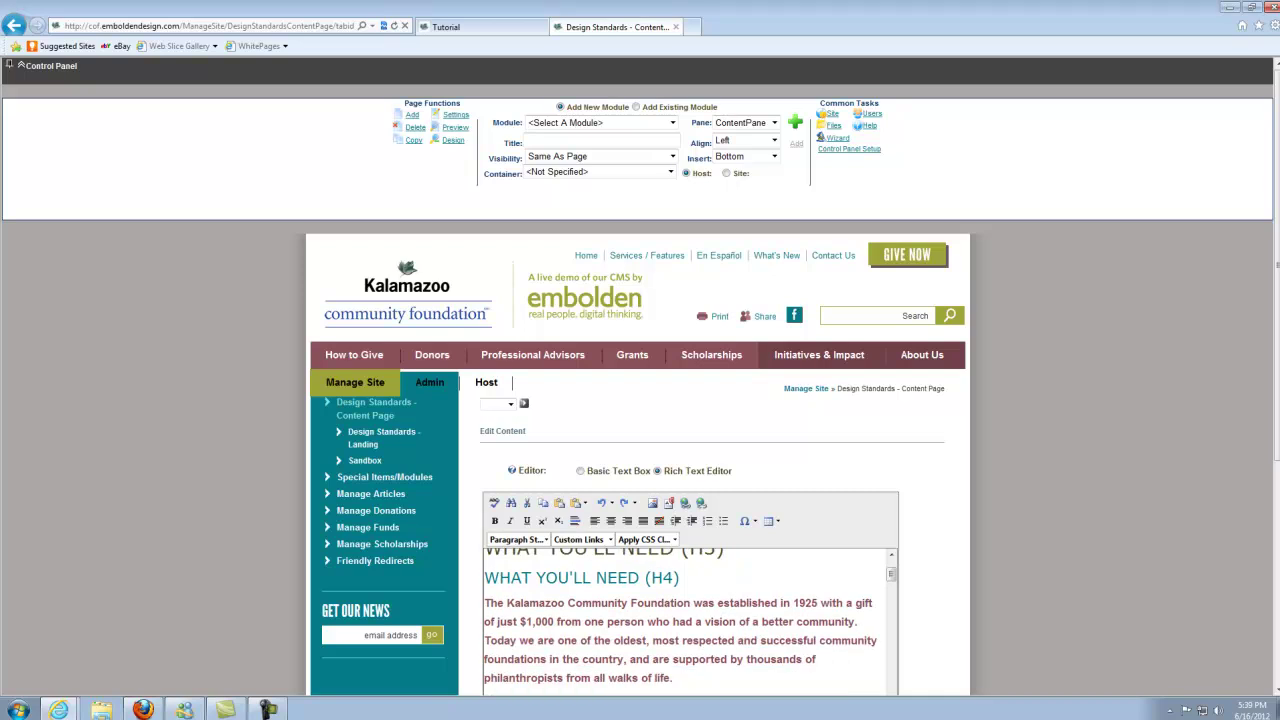
scroll(640, 376, down, 3)
scroll(690, 362, down, 3)
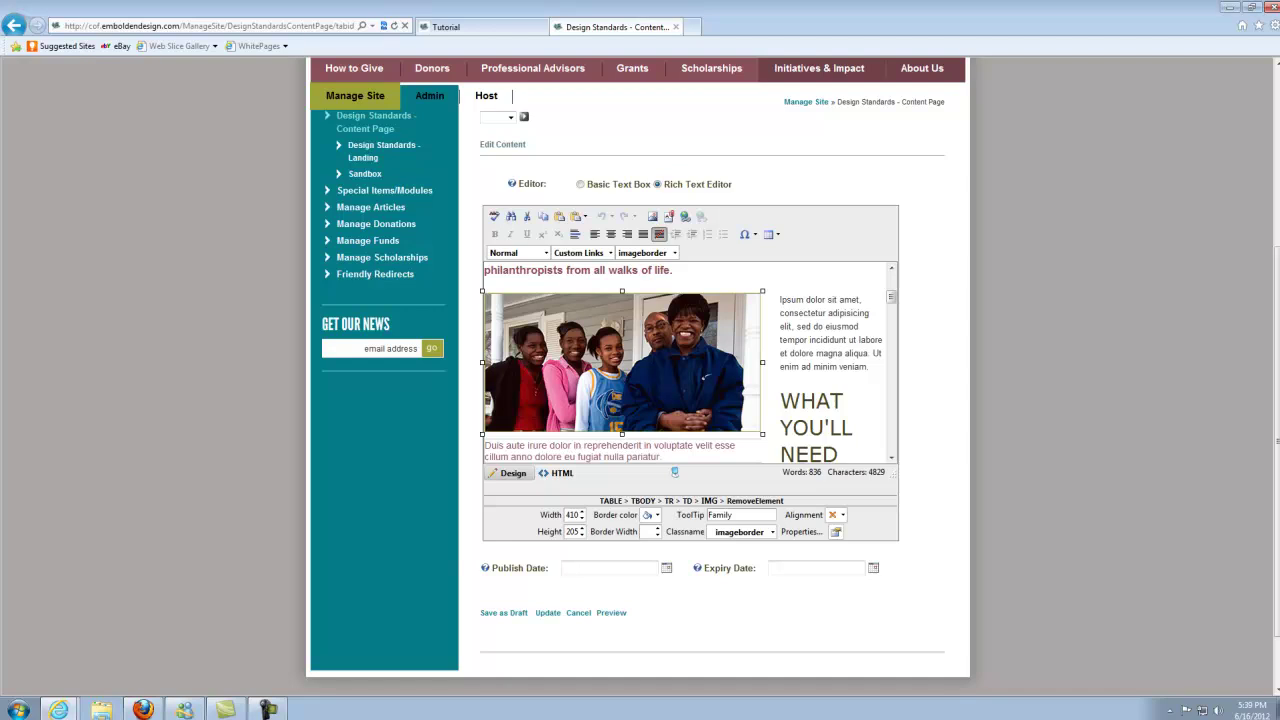
Inspect the HTML source behind the family photo's caption, and return to the design view.
click(660, 456)
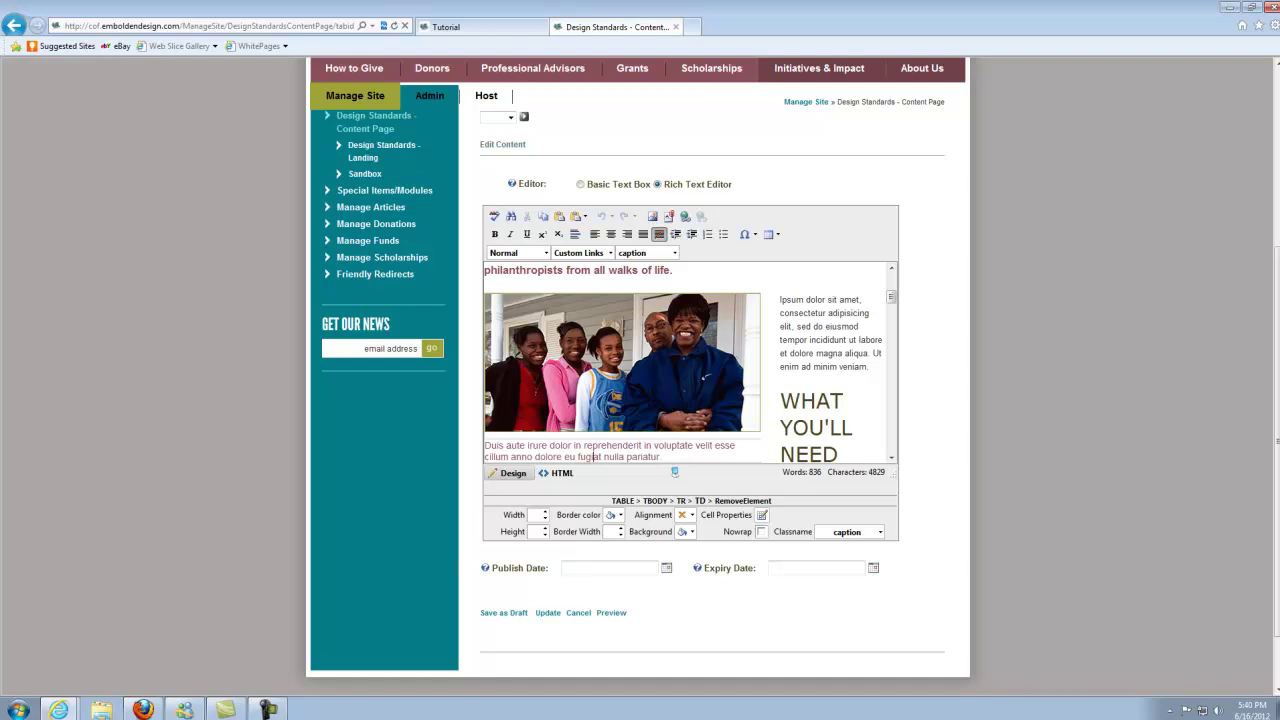
click(556, 473)
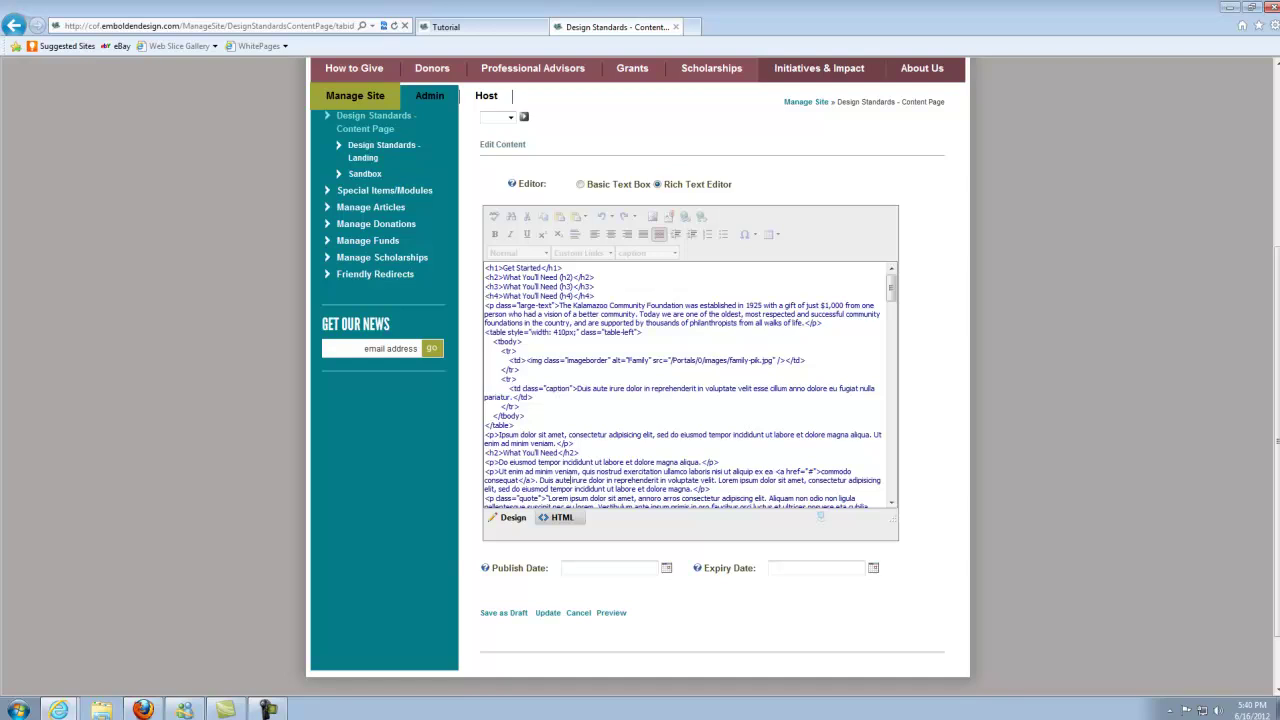
click(507, 517)
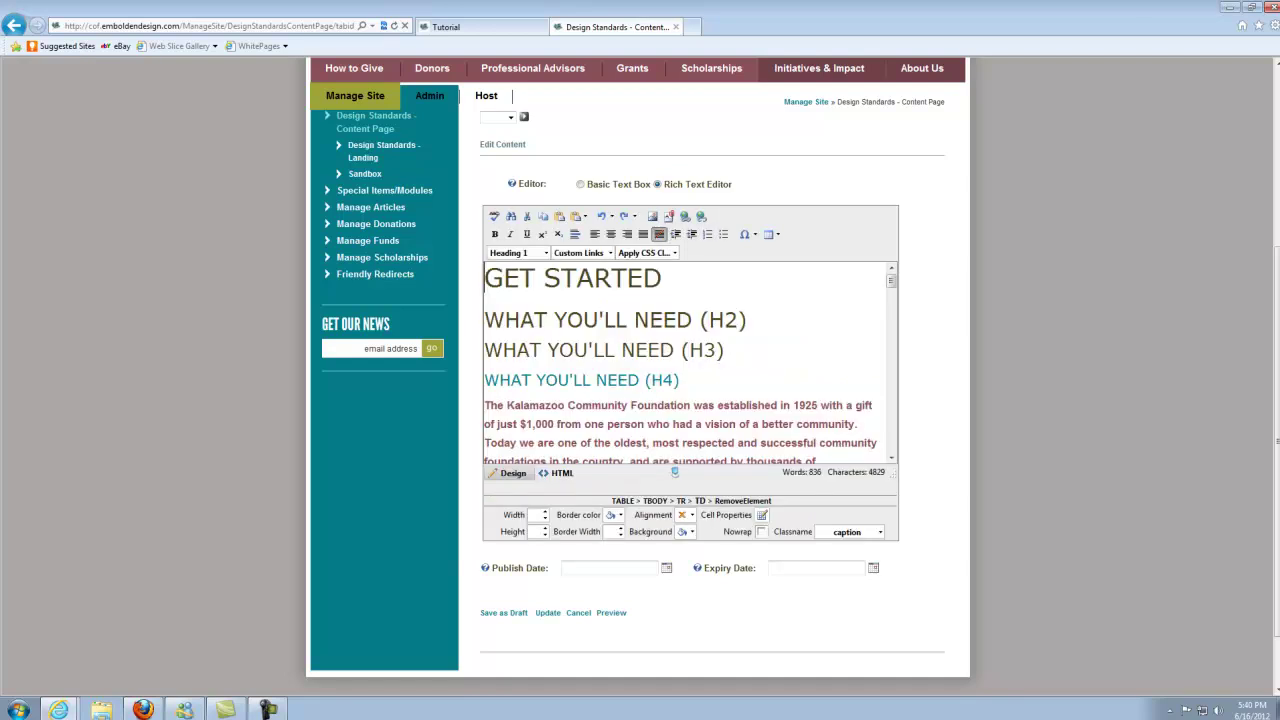
scroll(704, 406, down, 3)
scroll(681, 362, down, 2)
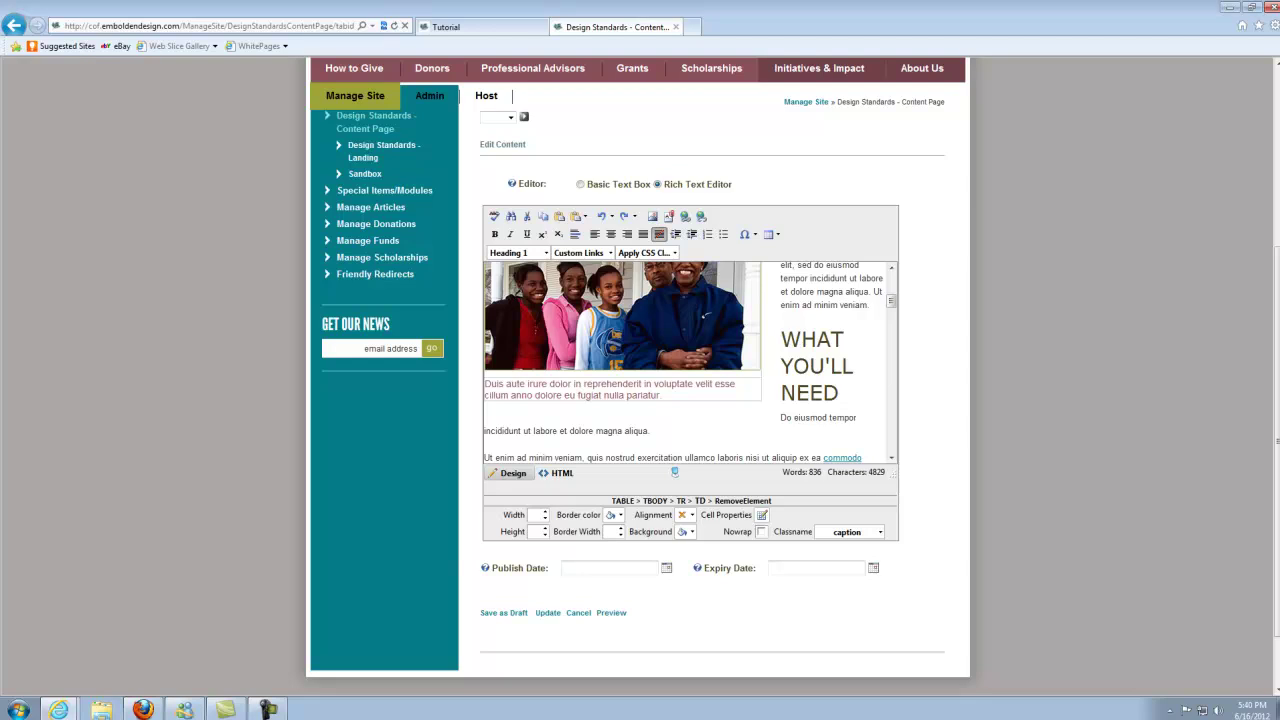
Copy the entire table holding the family photo and caption, and paste it before the first paragraph of the Tutorial page.
drag(661, 395, 485, 384)
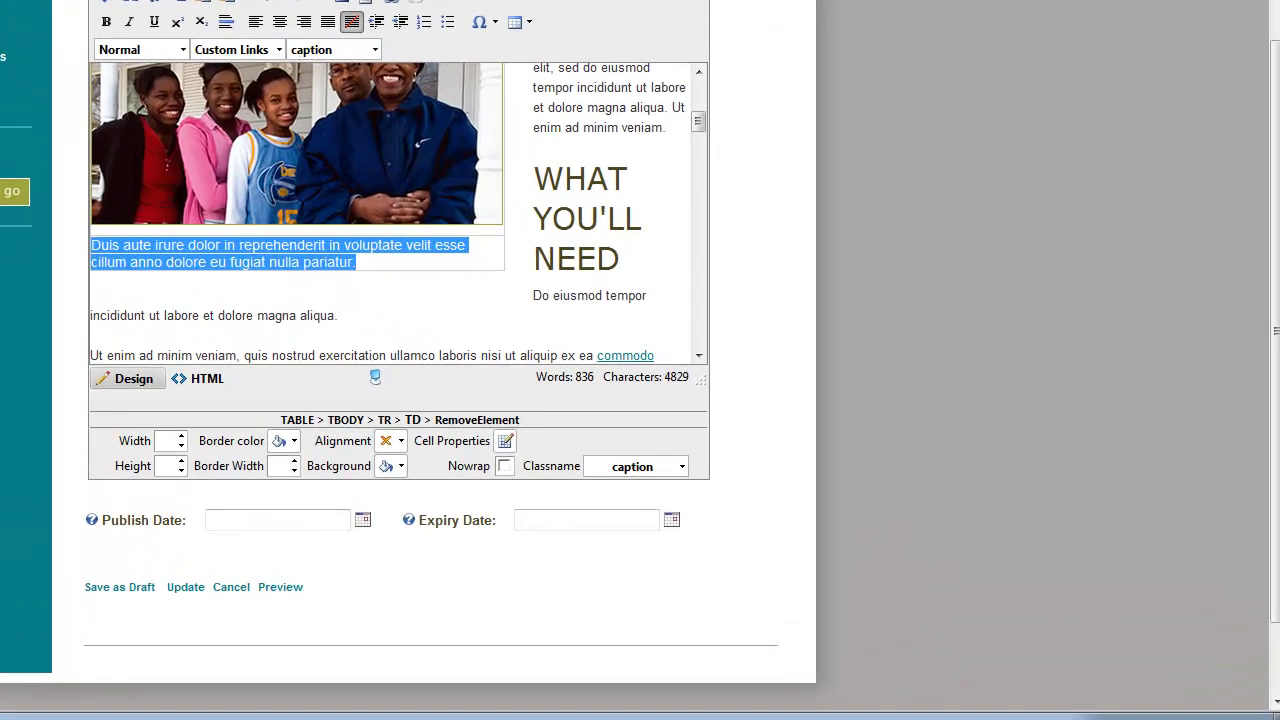
click(216, 276)
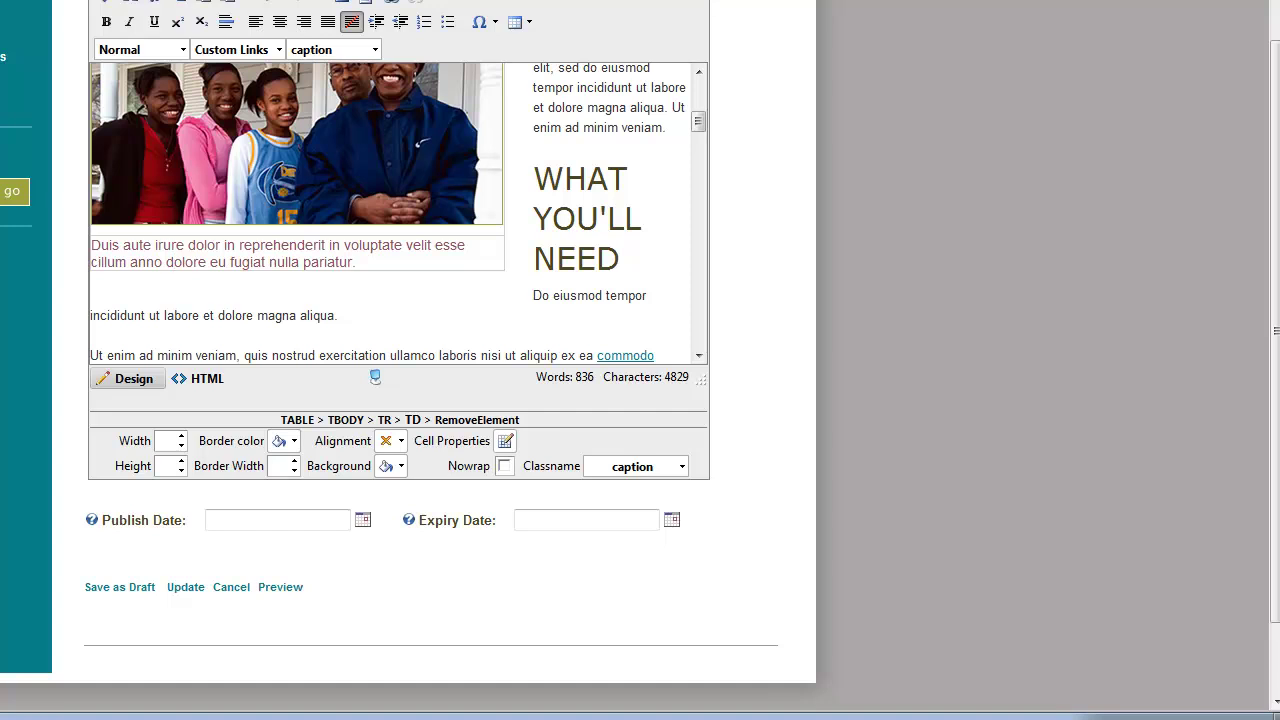
triple_click(168, 262)
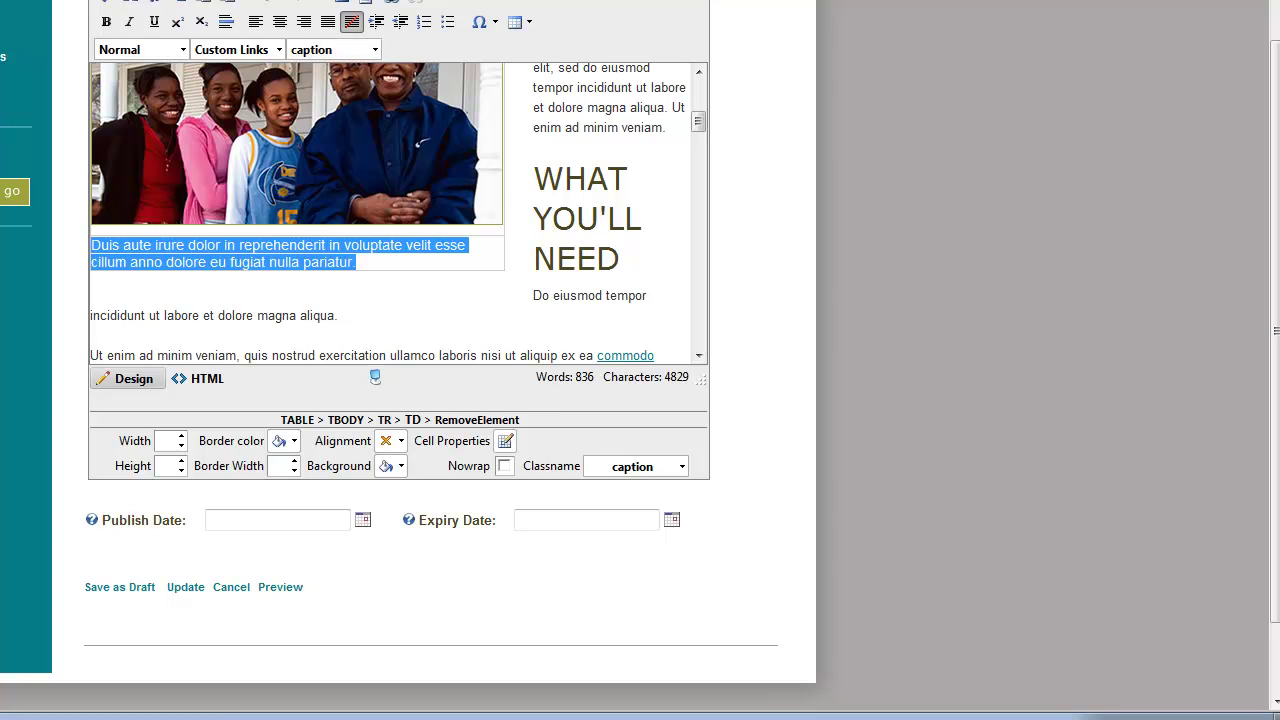
click(297, 420)
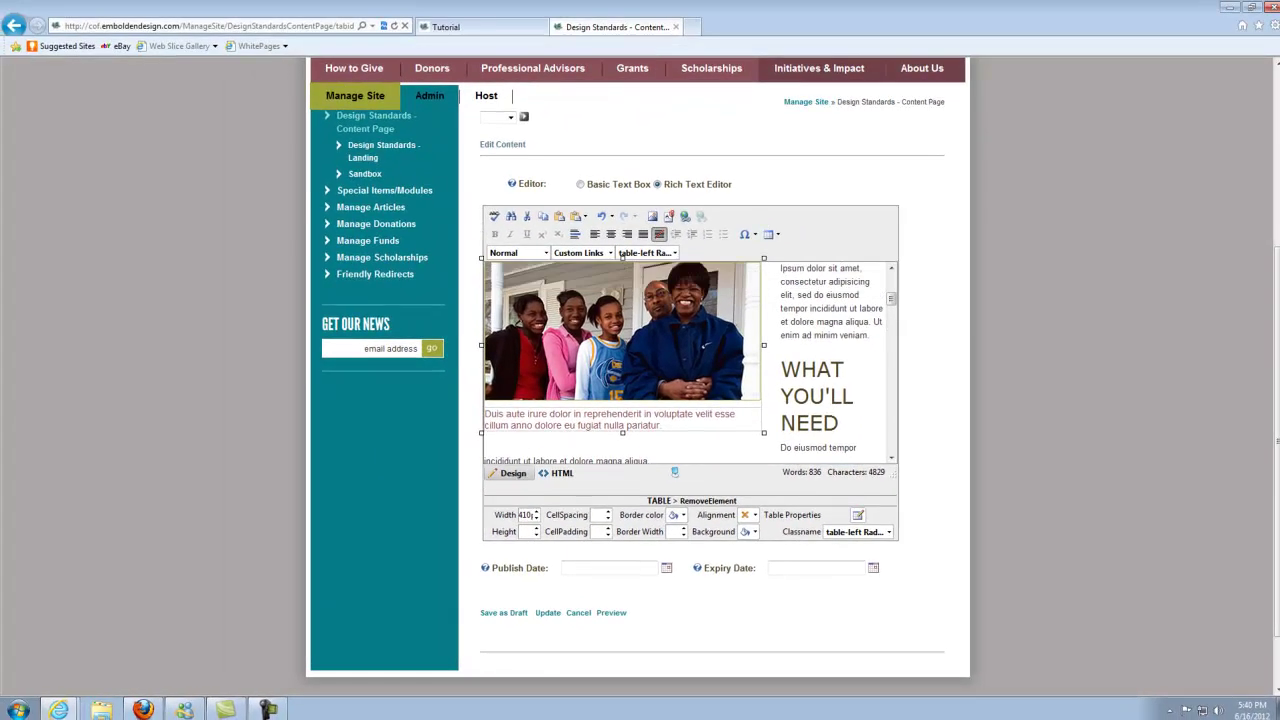
scroll(622, 340, up, 1)
click(606, 414)
click(762, 345)
click(482, 27)
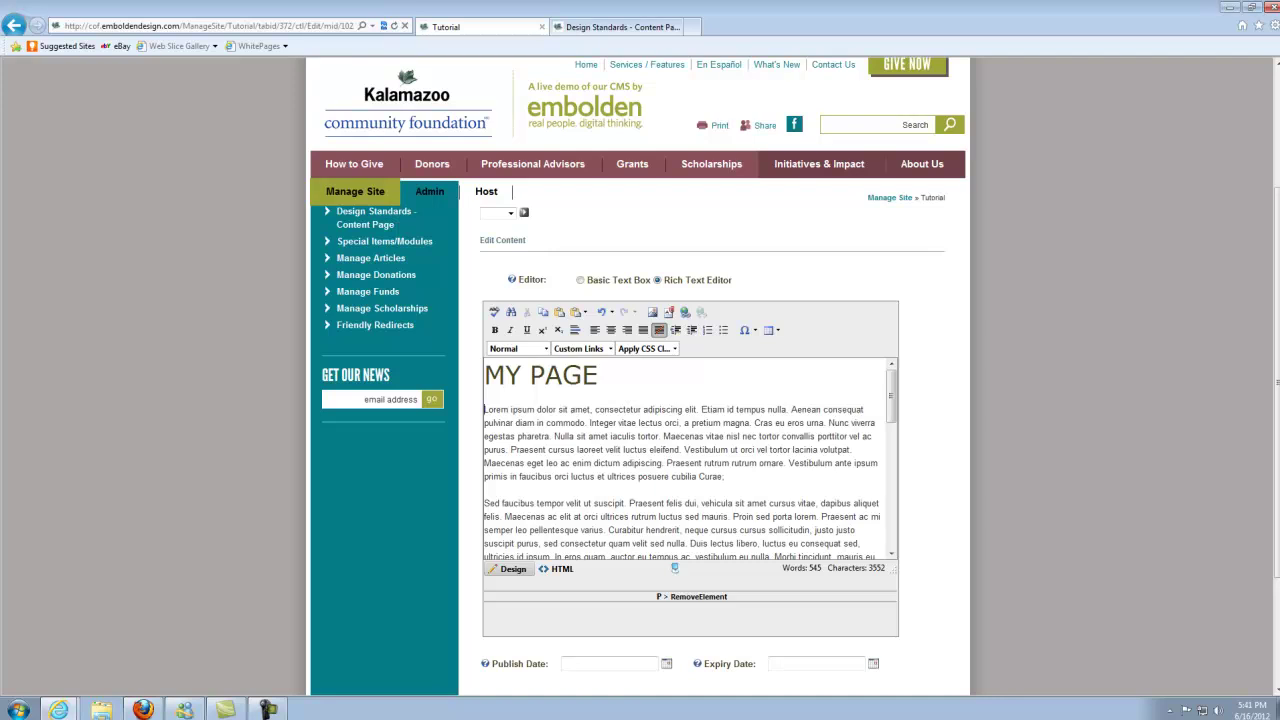
key(ctrl+v)
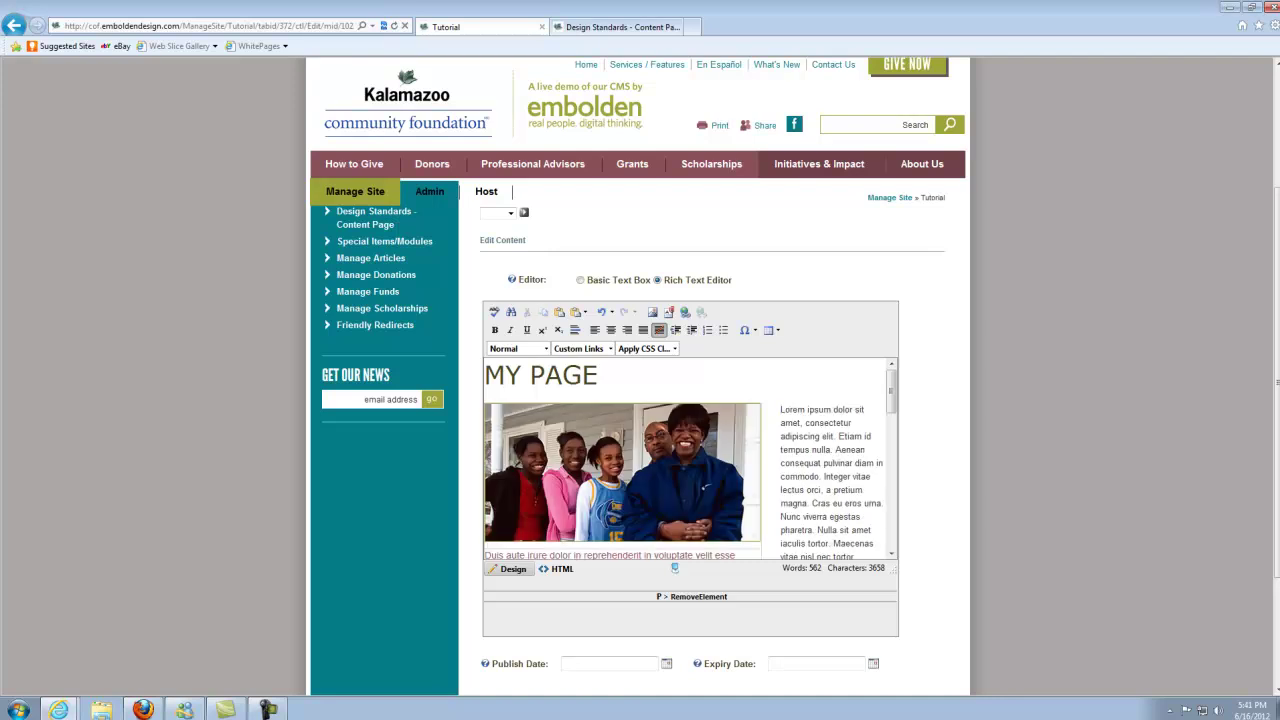
Replace the pasted family photo with Test_small.jpg from the NewFolder image folder.
scroll(684, 459, down, 1)
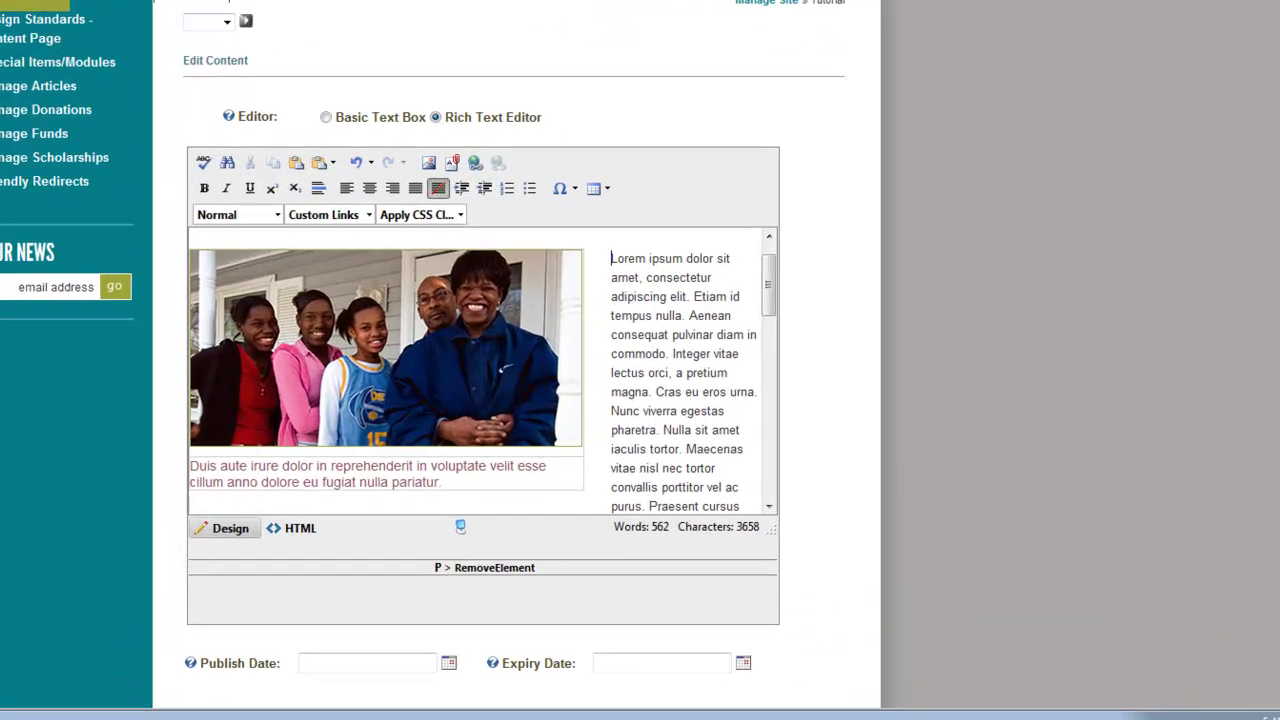
click(622, 442)
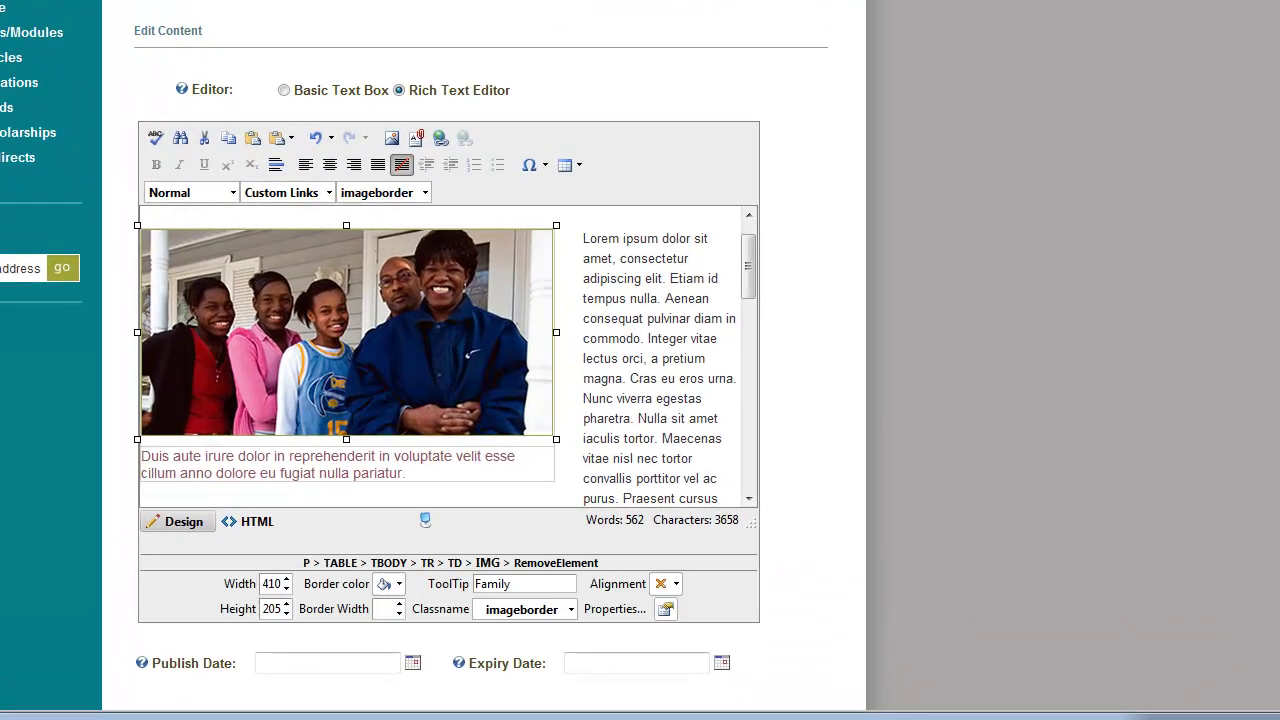
click(391, 137)
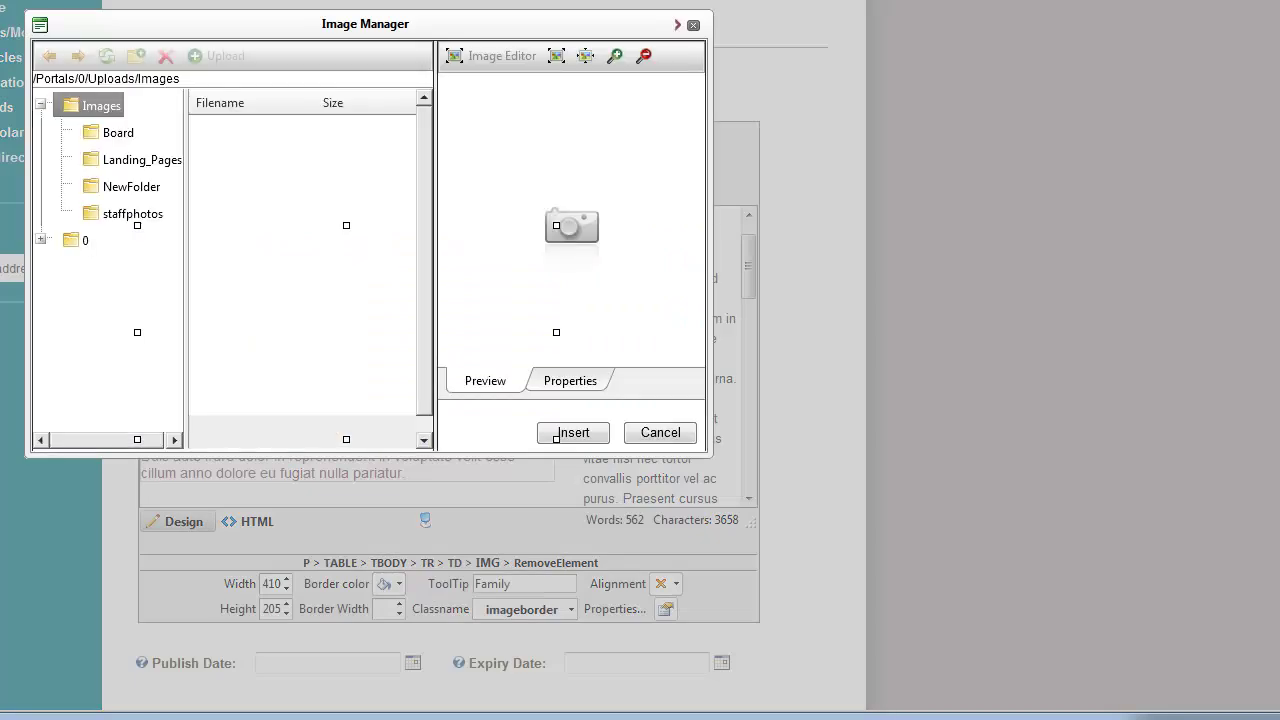
click(118, 188)
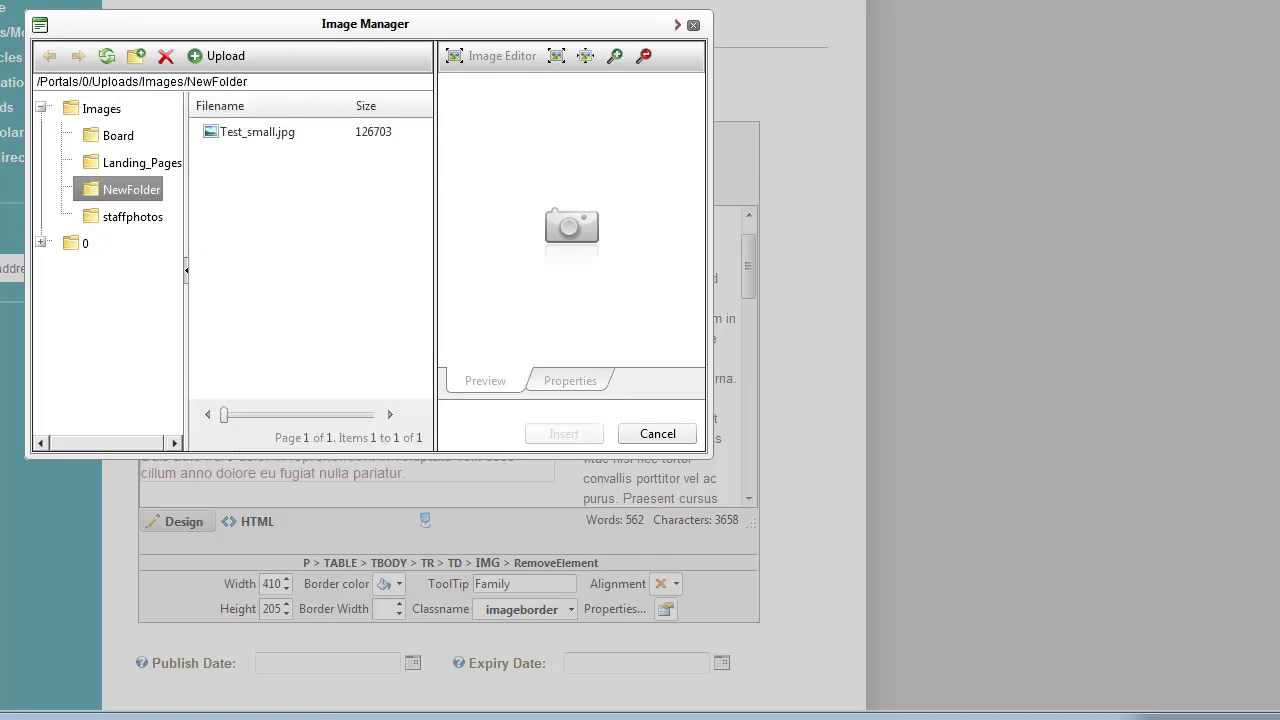
double_click(256, 131)
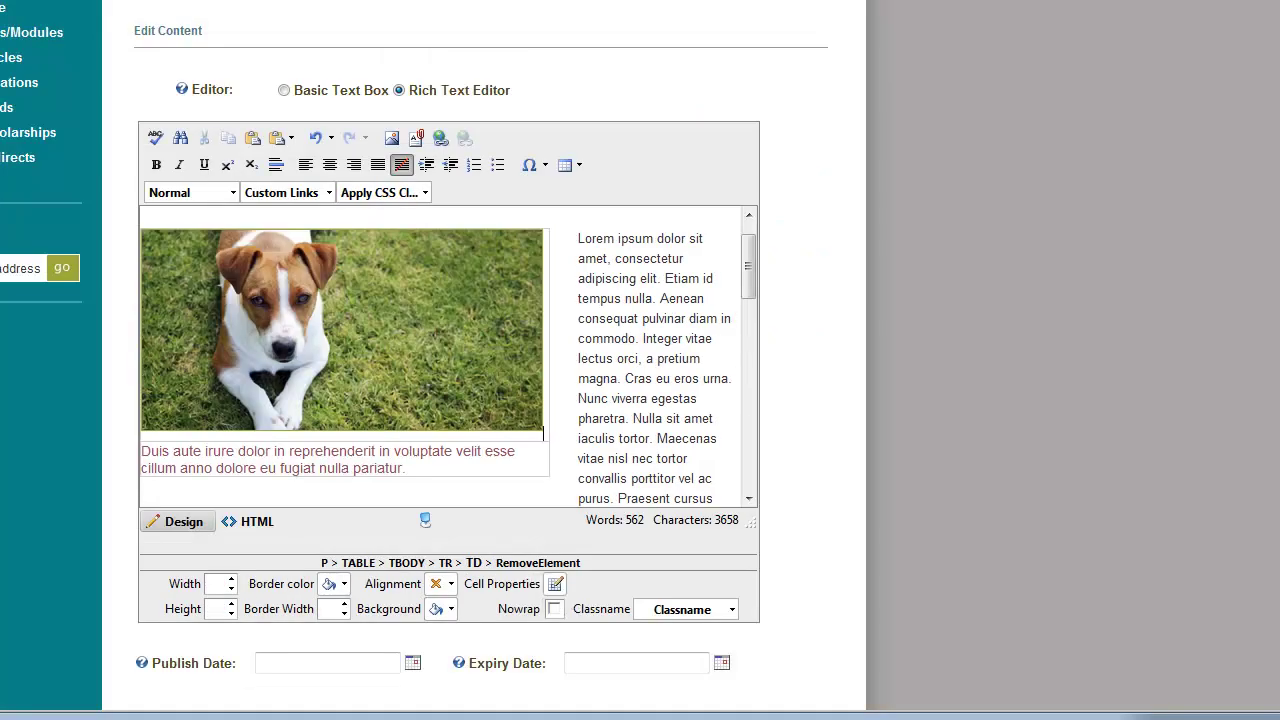
Replace the caption text below the puppy photo with "Thisis a cute puppy".
click(390, 451)
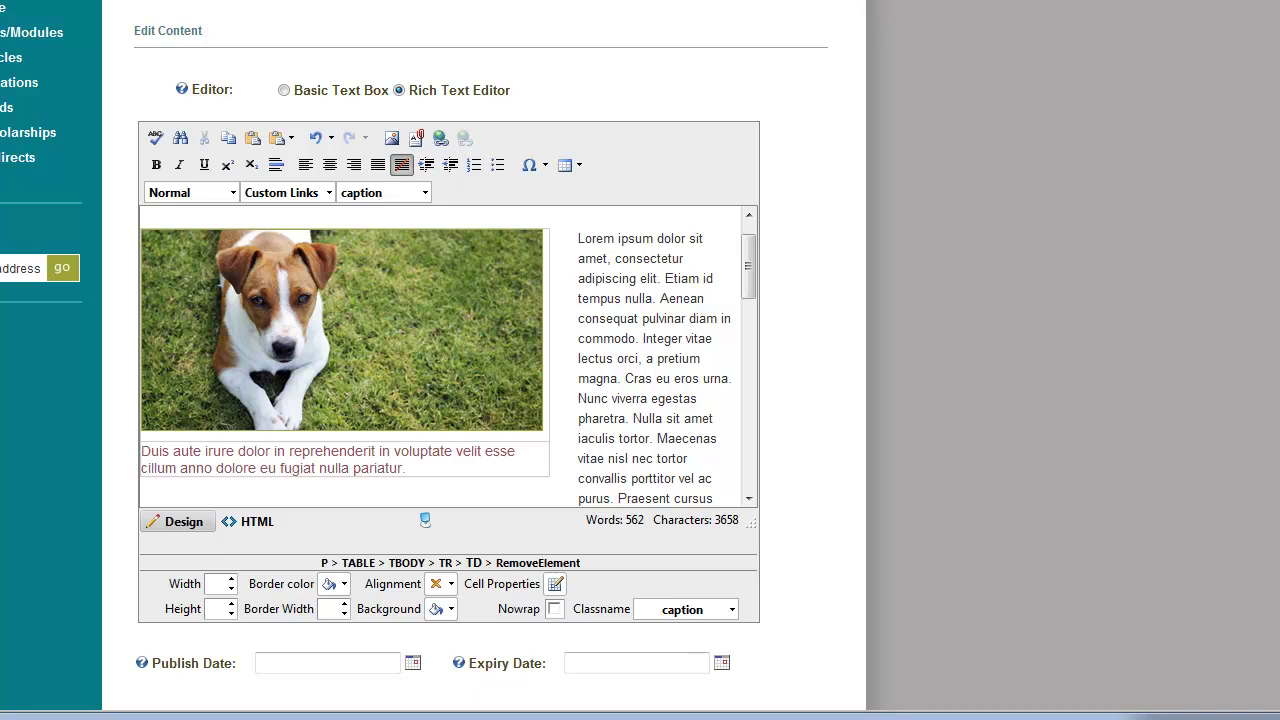
drag(406, 468, 141, 451)
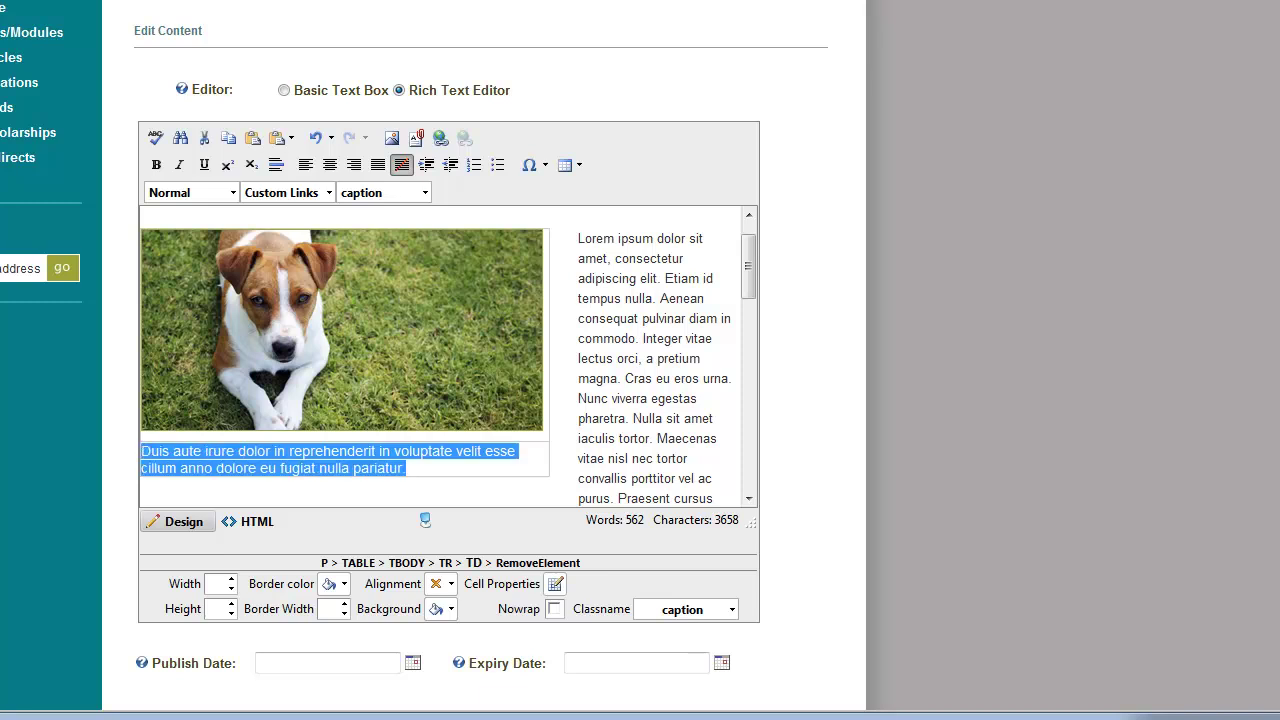
text(Thisis a c)
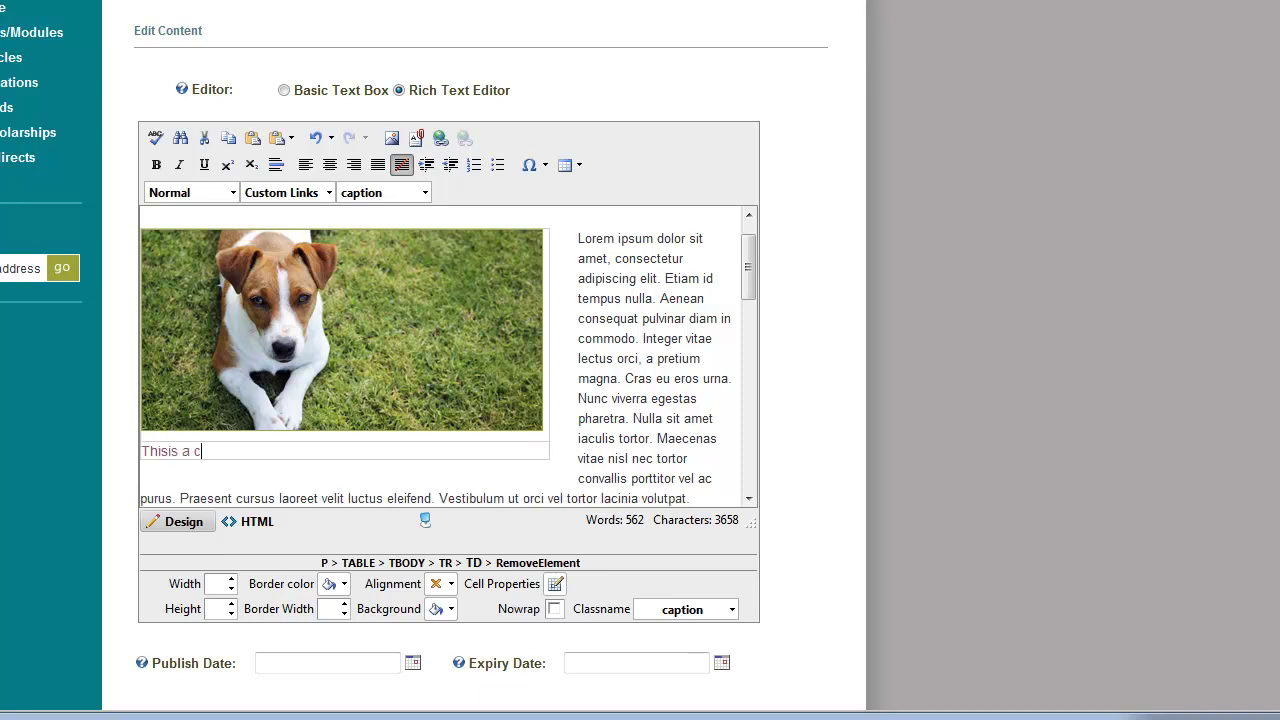
text(ute puppy)
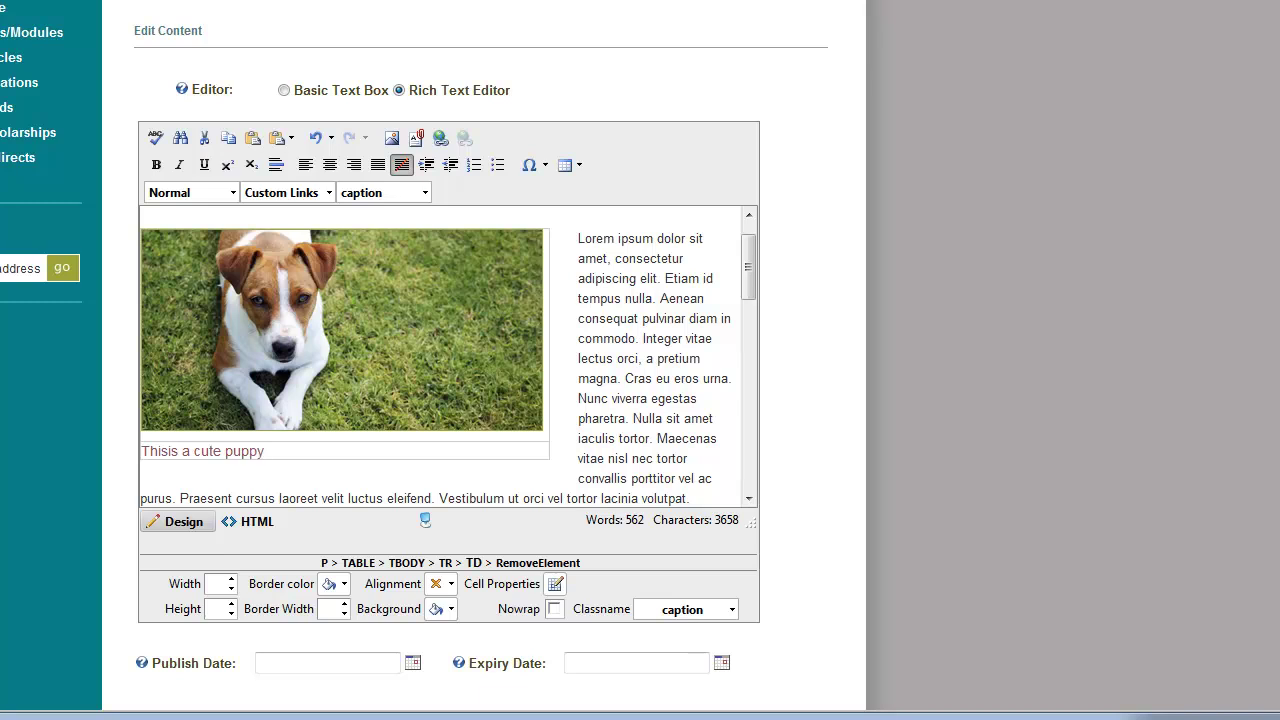